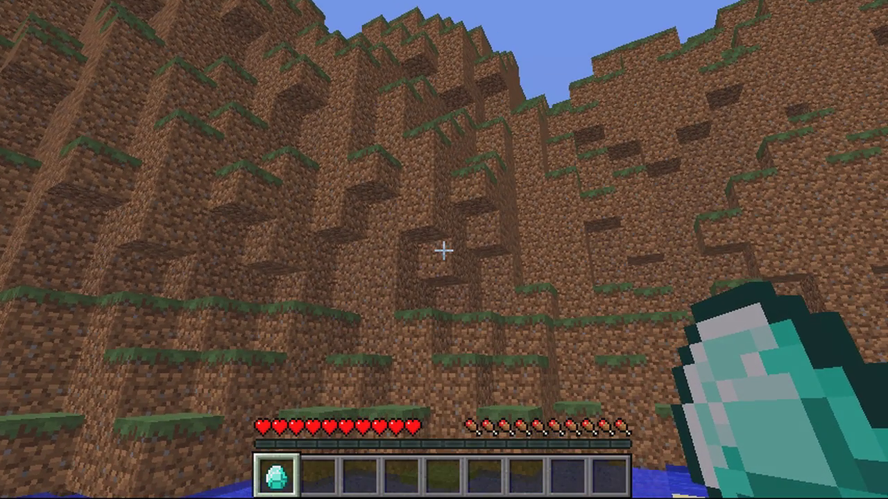
scroll(444, 251, up, 1)
scroll(444, 251, down, 1)
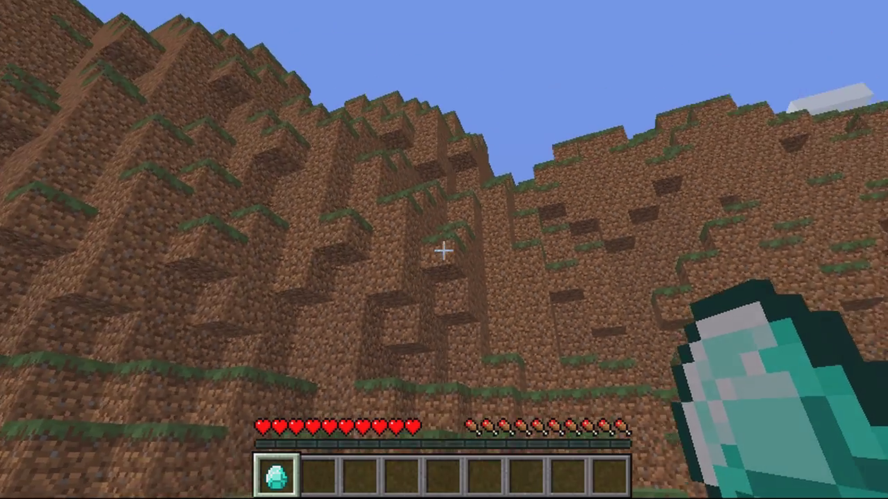
scroll(444, 250, down, 1)
scroll(444, 250, up, 1)
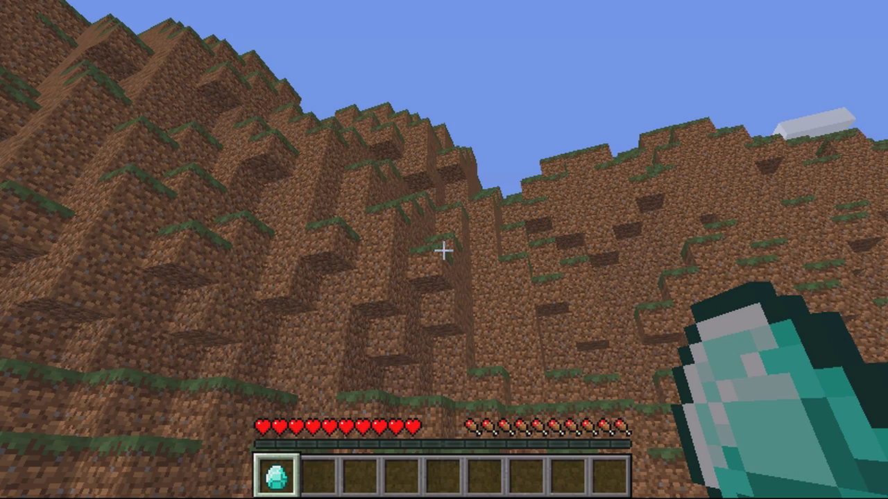
scroll(443, 250, down, 1)
scroll(443, 250, up, 1)
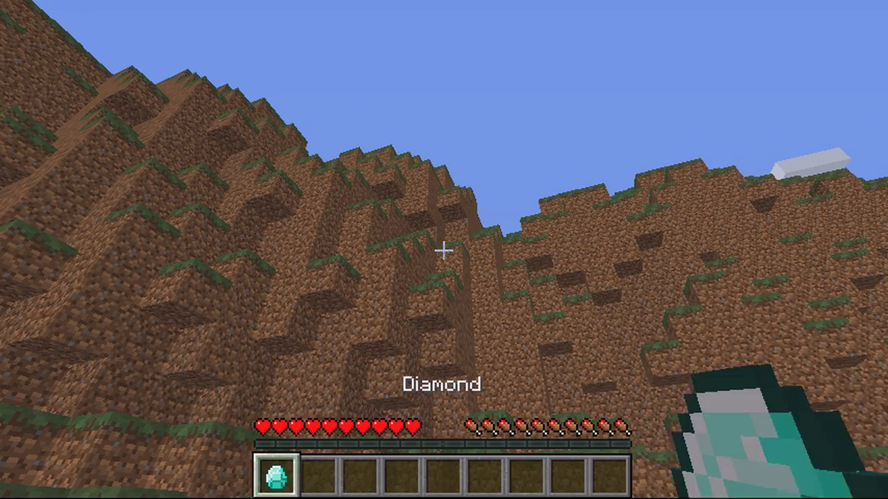
Step: Use the diamond to open the Hub Menu, try its redstone lamp item, and teleport with its bed item
right_click(444, 251)
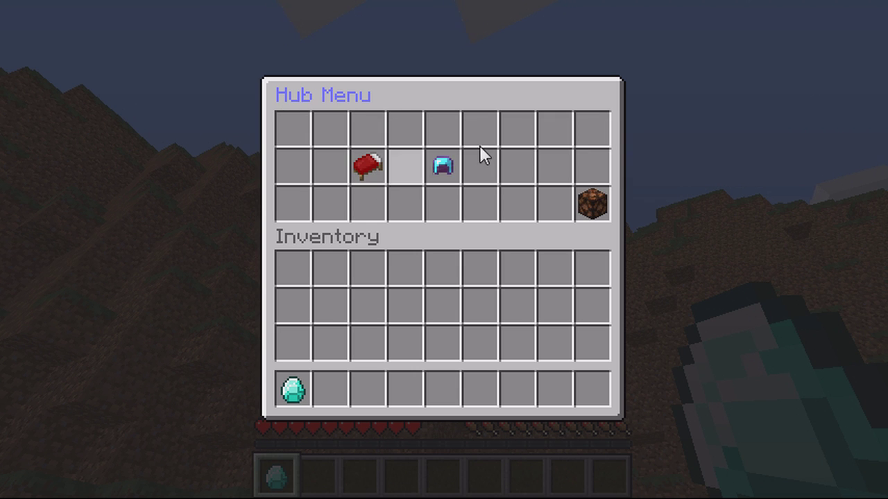
click(592, 204)
right_click(444, 249)
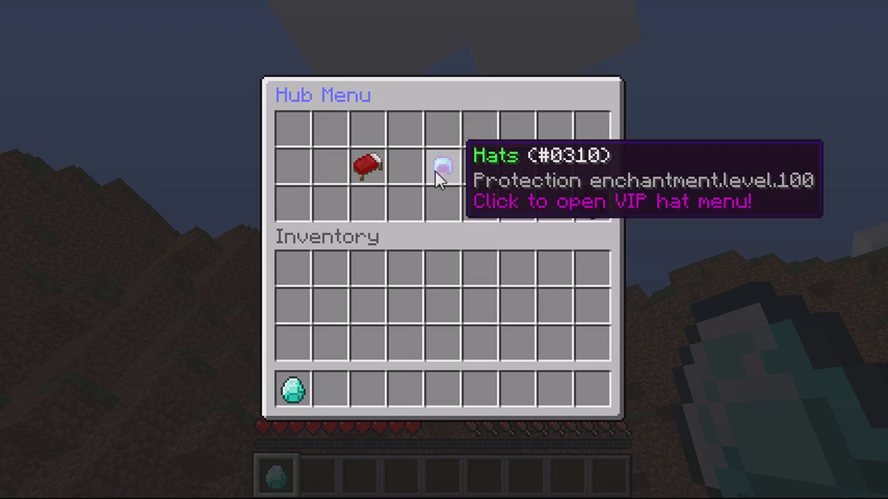
click(364, 163)
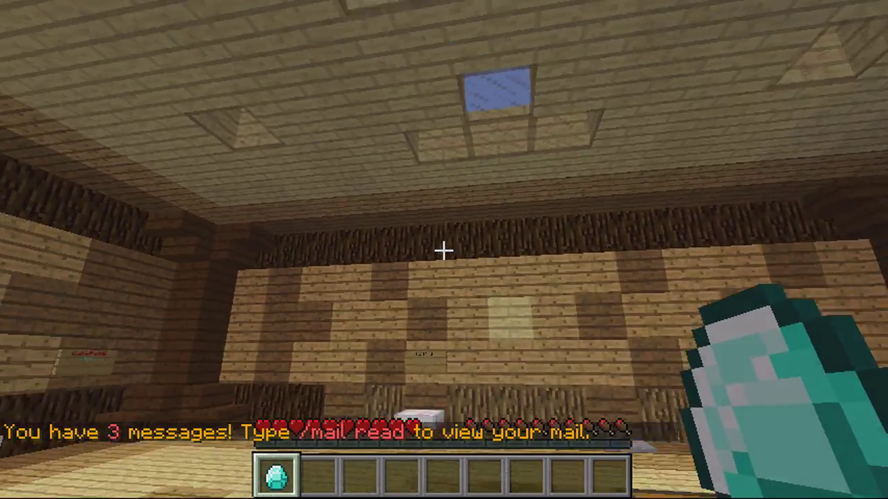
key(w)
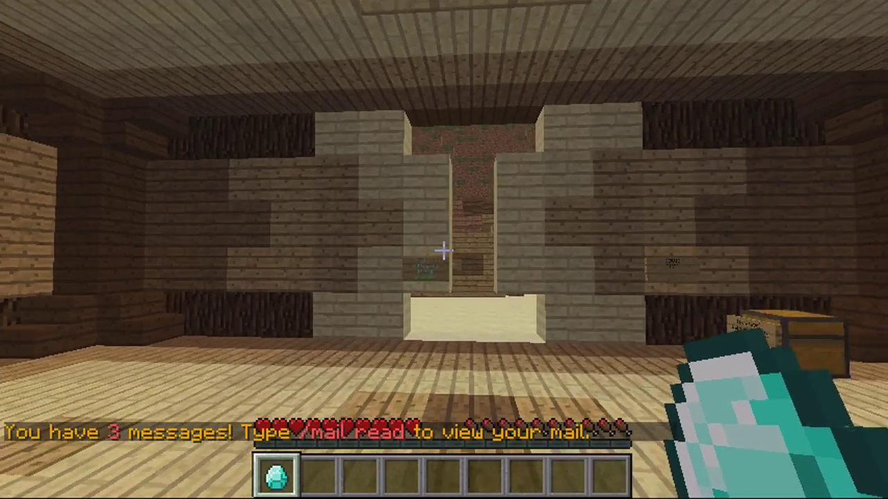
Step: Open the Hub Menu with the /hub command and get the Leaves hat from the VIP Hats menu
key(slash)
text(h)
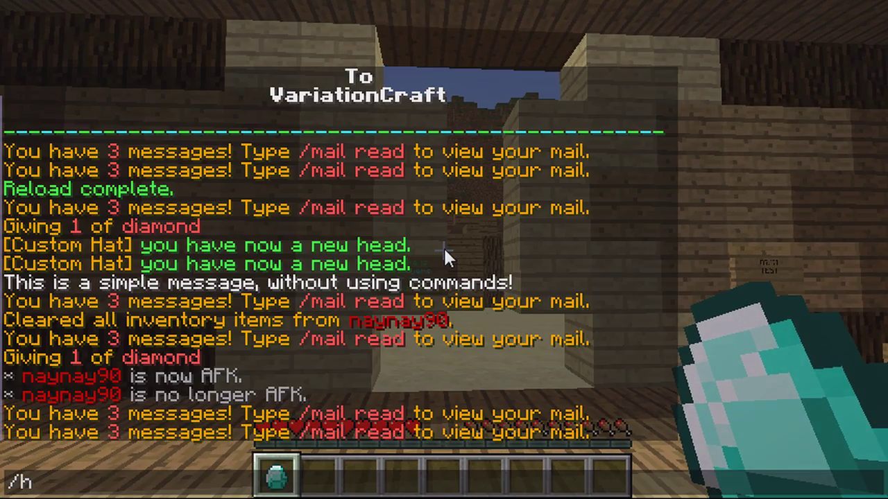
text(ub)
key(Return)
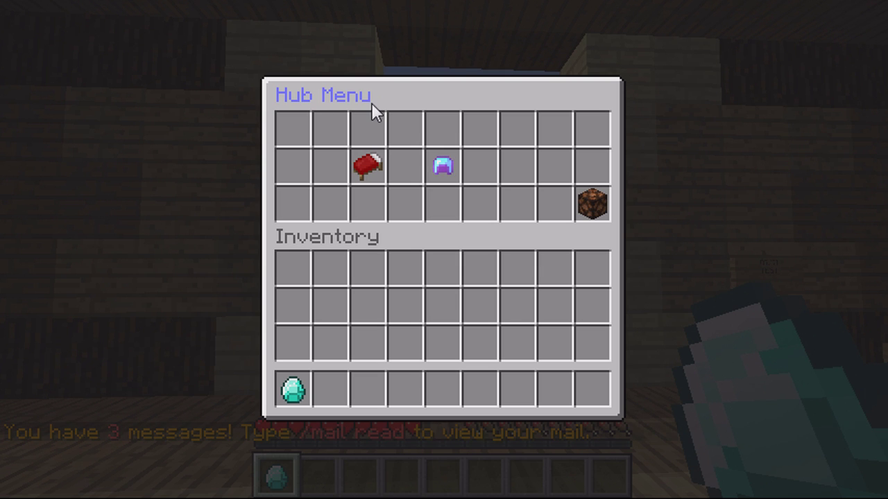
click(453, 172)
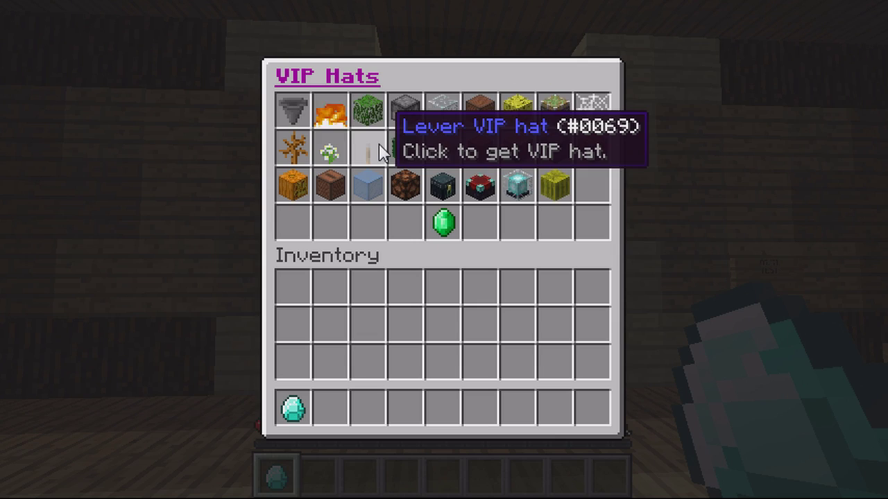
click(378, 121)
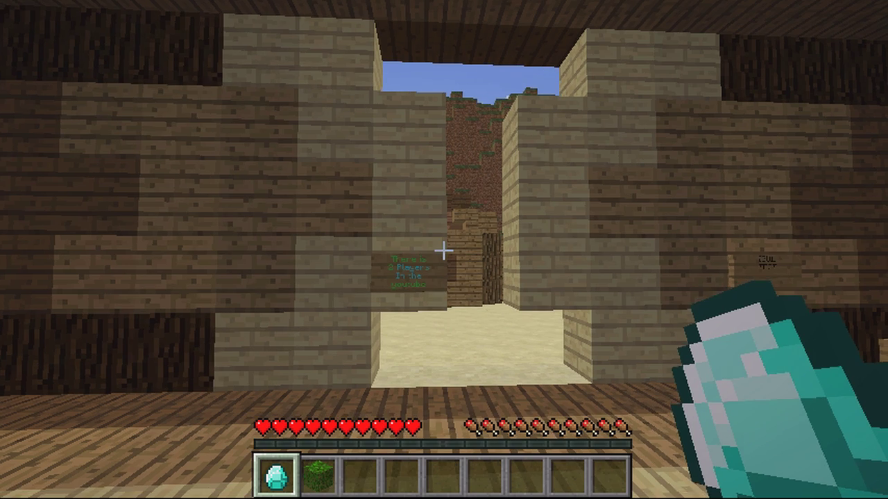
Step: Inspect the Leaves hat's description in the inventory
scroll(444, 250, down, 1)
key(e)
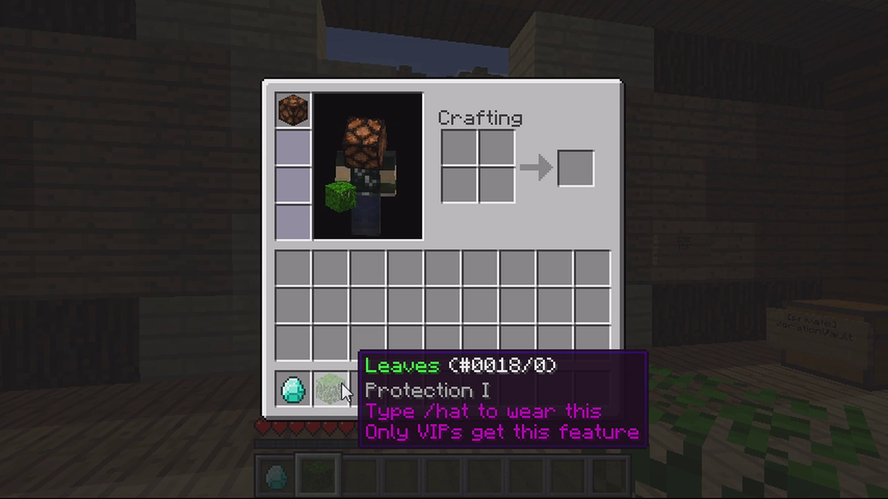
key(e)
Step: Reopen the Hub Menu with the diamond and get the fire hat from the VIP Hats menu
scroll(444, 249, up, 1)
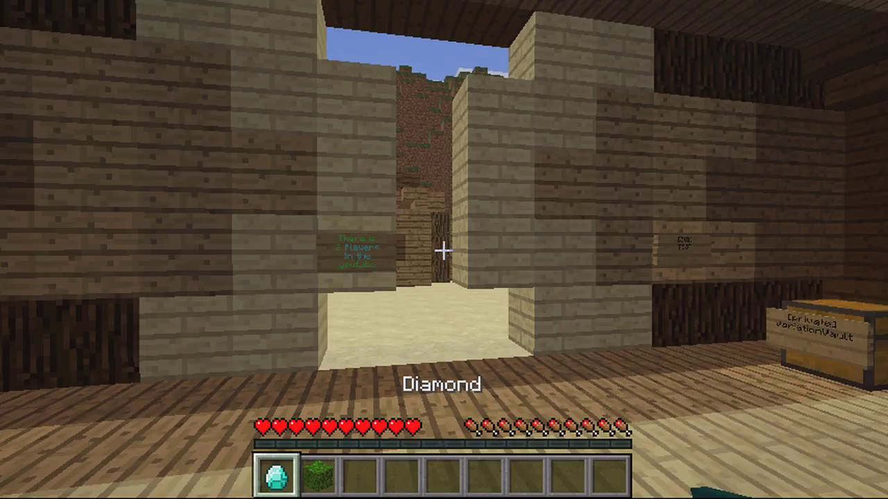
right_click(444, 249)
click(443, 165)
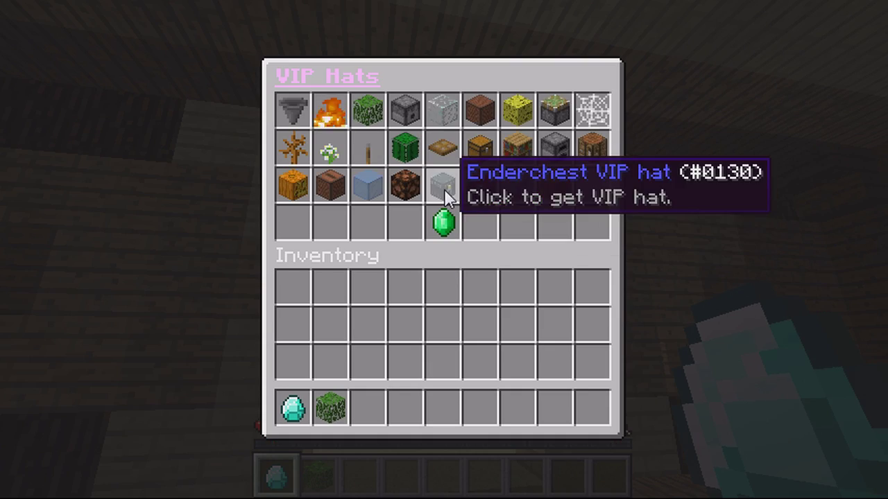
click(330, 113)
Step: Inspect the Fire Trail hat's description in the inventory
scroll(444, 249, down, 2)
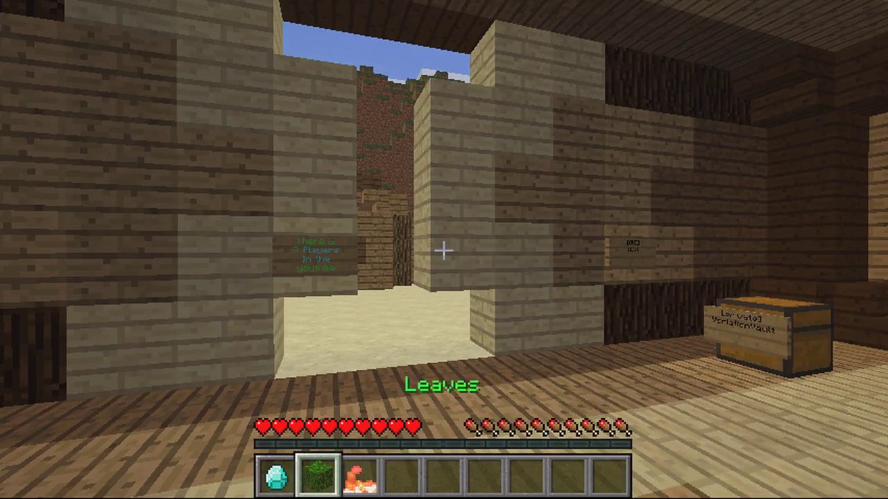
key(e)
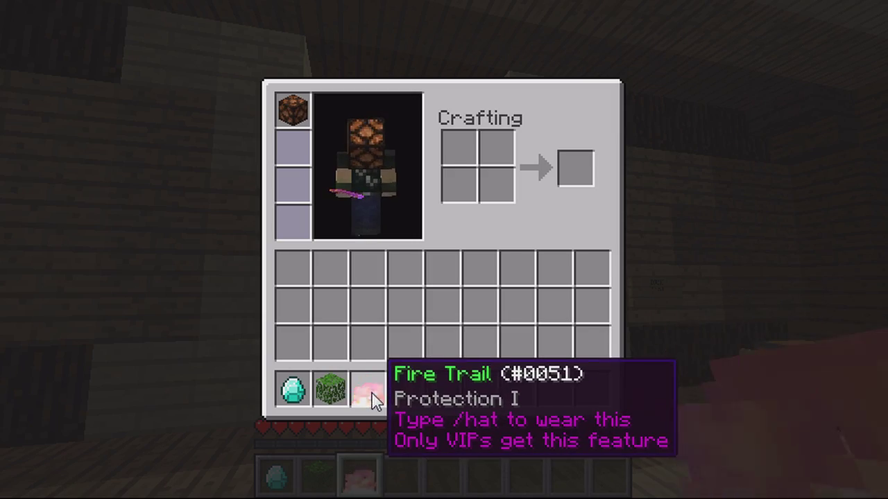
key(e)
scroll(444, 249, down, 1)
scroll(444, 250, up, 1)
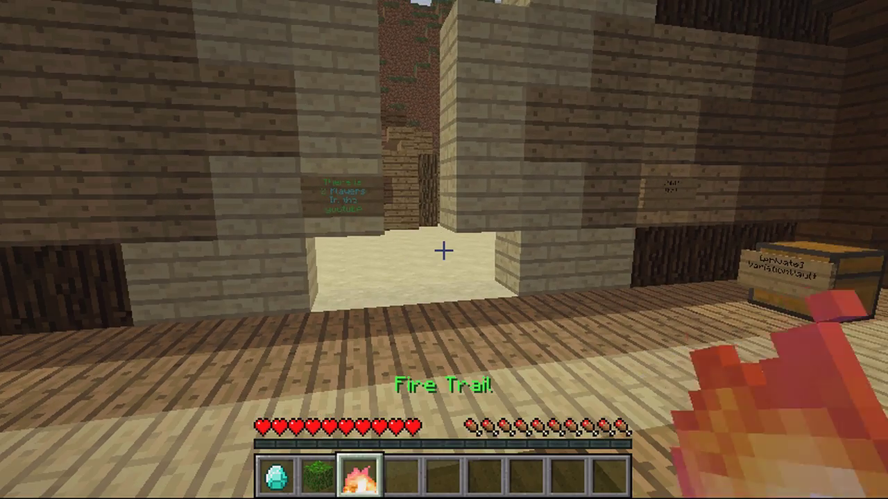
Step: Open the Shop from the VIP Hats menu's emerald and check the account balance with the shop's emerald
scroll(444, 250, up, 1)
scroll(444, 249, up, 1)
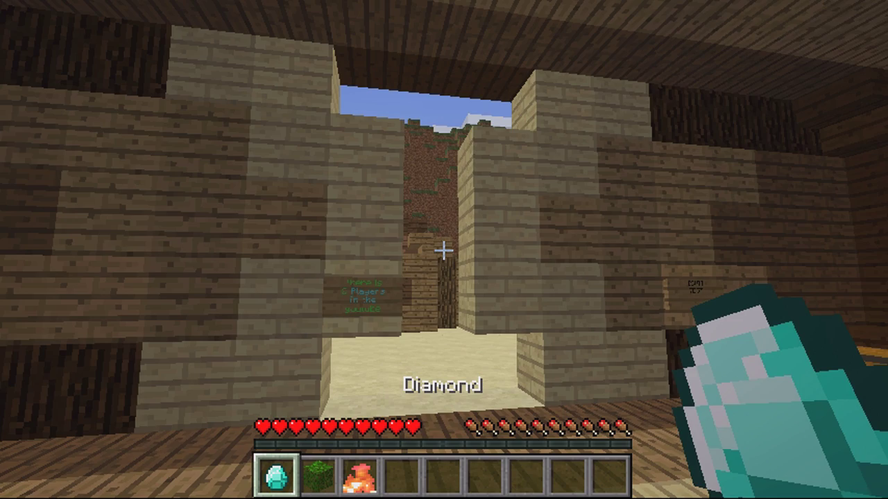
right_click(443, 249)
click(452, 170)
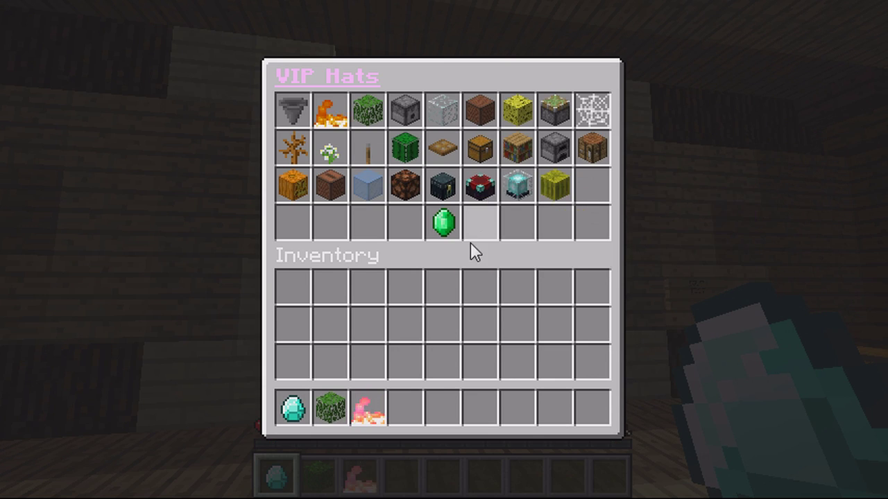
click(459, 221)
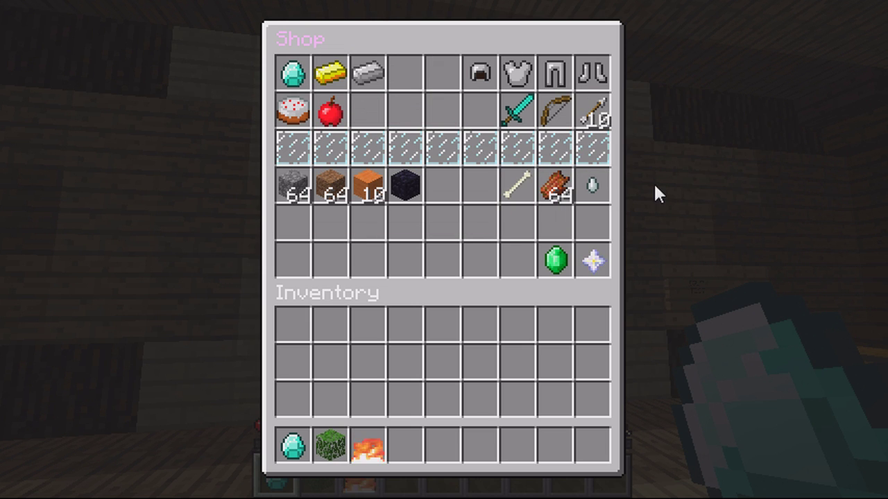
click(554, 261)
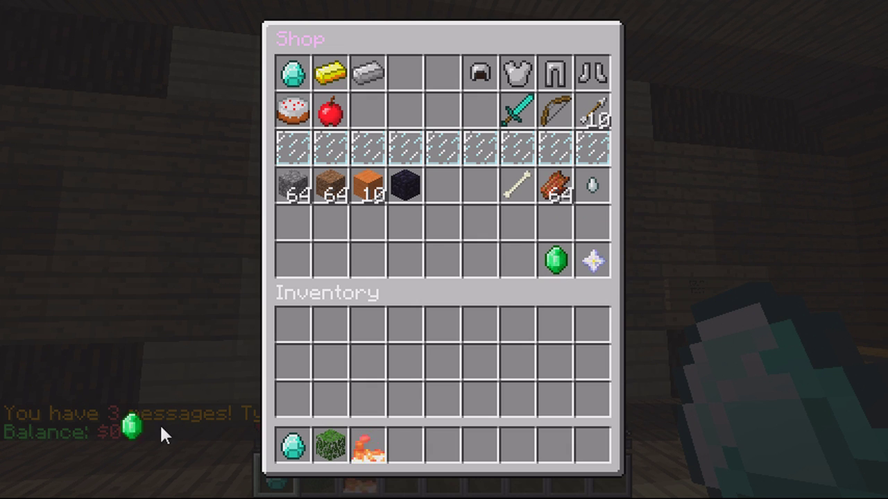
click(517, 261)
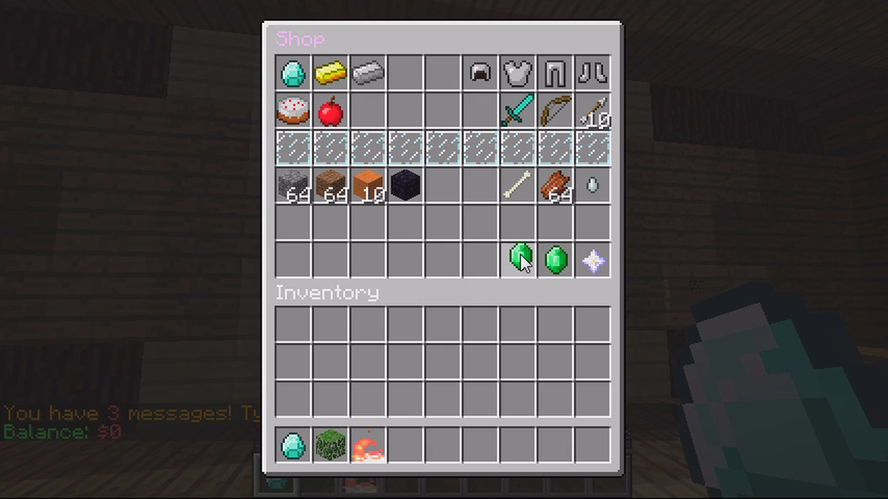
Step: Go from the Shop to the VIPs Hats menu, view the plugin example items behind its chest, and leave through the nether star
click(597, 266)
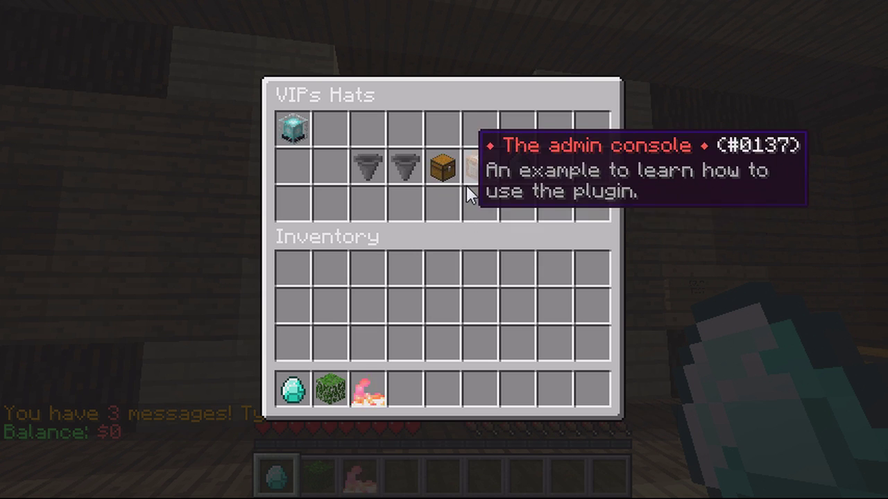
click(446, 169)
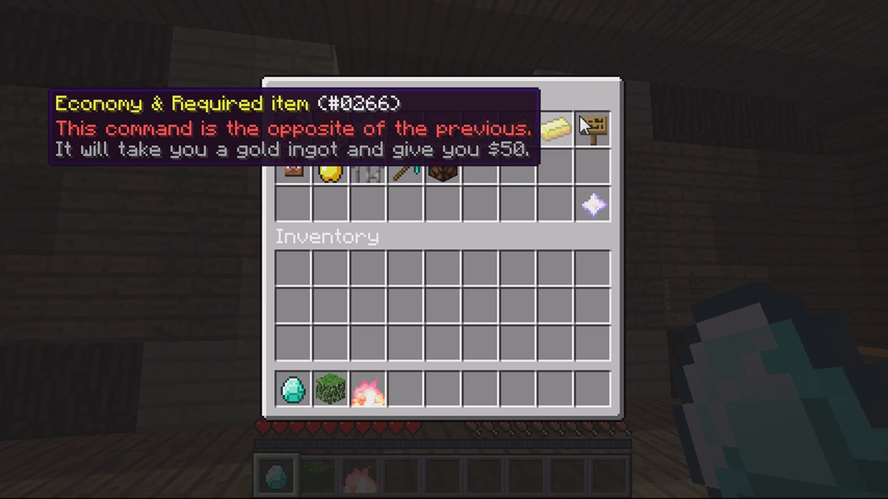
click(596, 196)
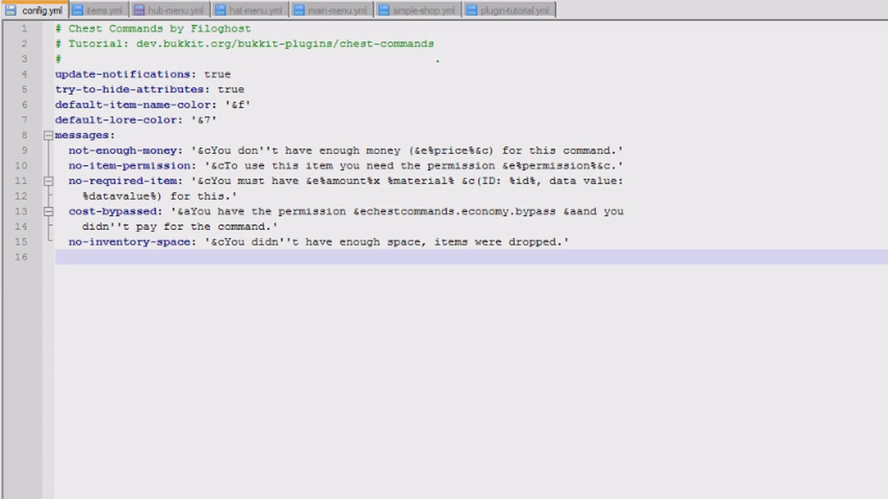
Step: Switch to the text editor and review the messages section of config.yml
drag(361, 257, 277, 135)
click(359, 242)
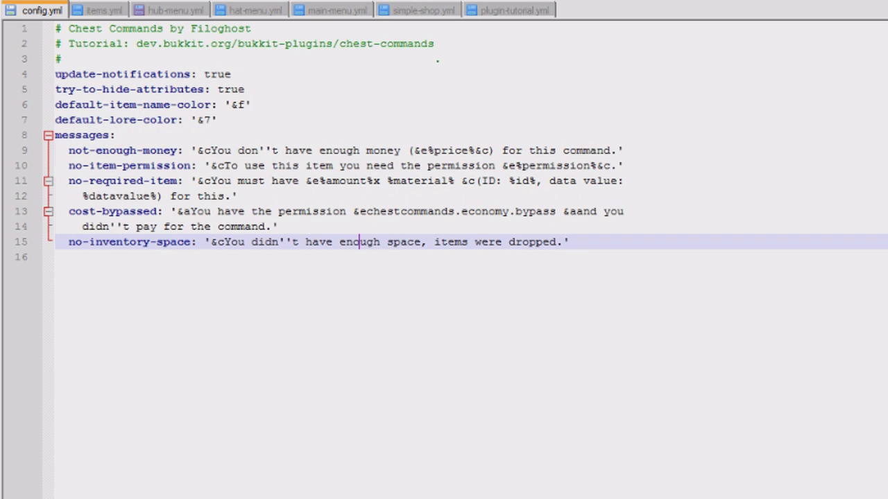
Step: Open items.yml and examine the dispenser entry's key, ID, amount, data value, name, lore and enchantment lines
click(106, 11)
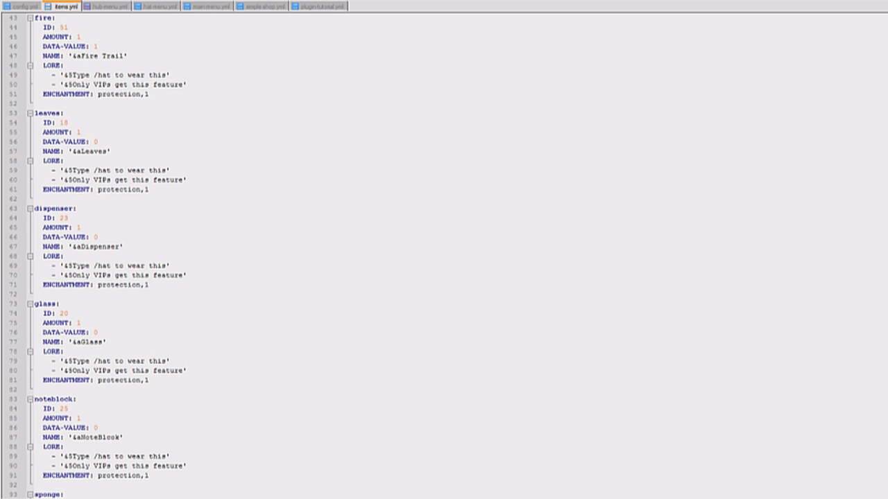
drag(148, 285, 102, 276)
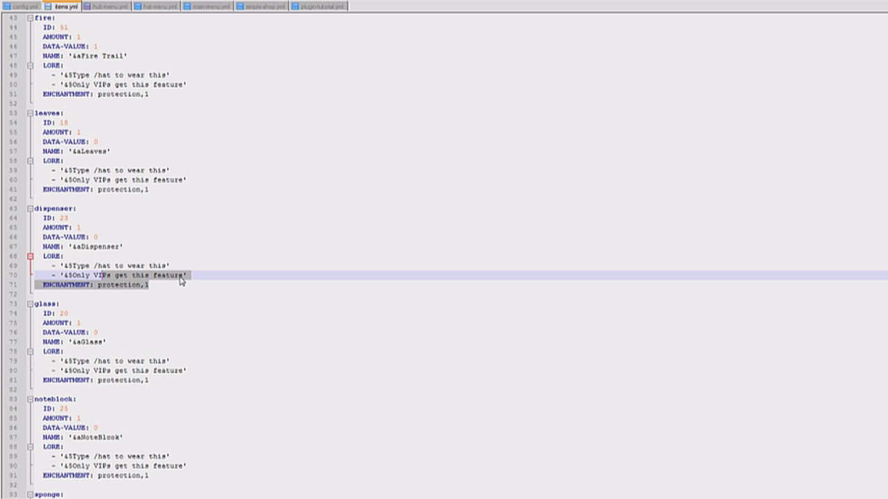
click(77, 209)
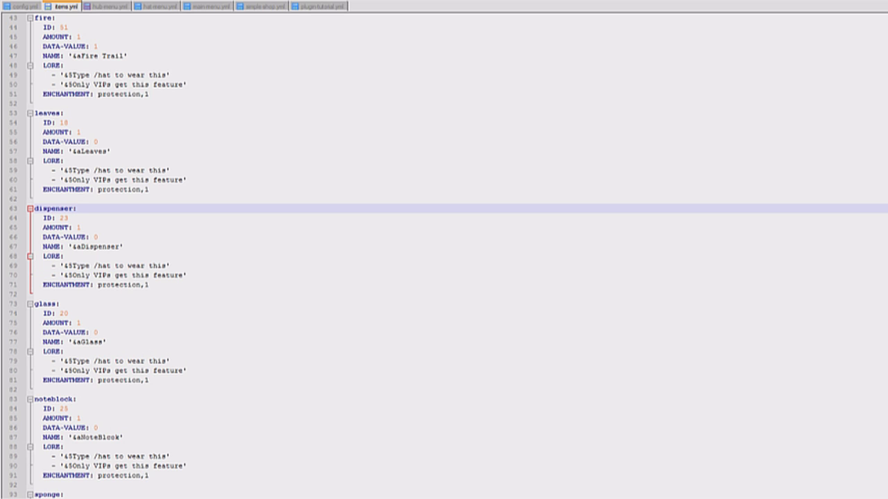
drag(35, 208, 60, 208)
drag(60, 218, 69, 218)
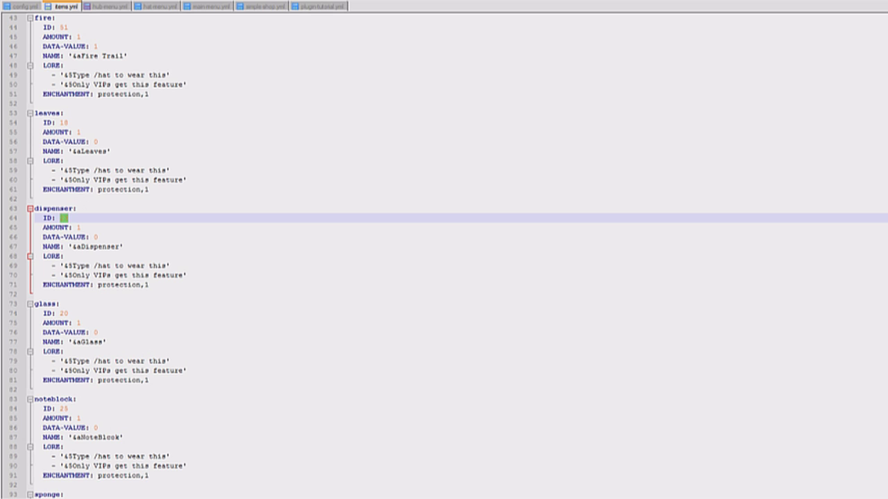
double_click(78, 227)
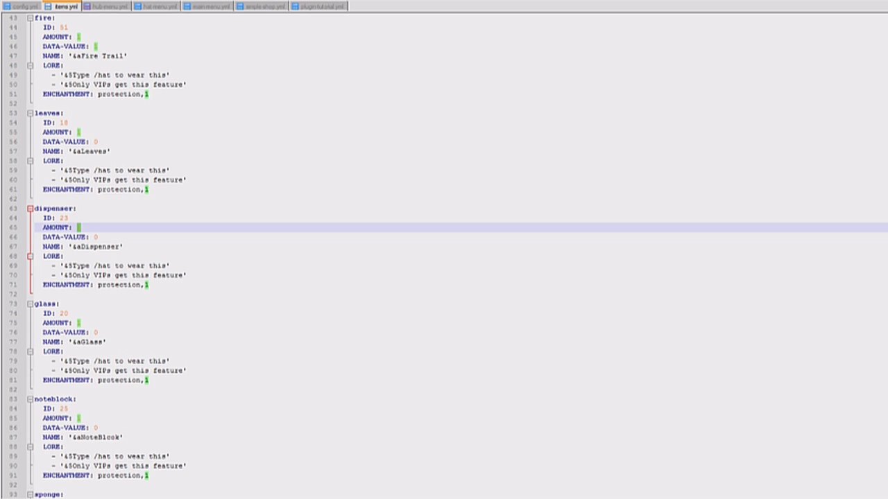
double_click(96, 237)
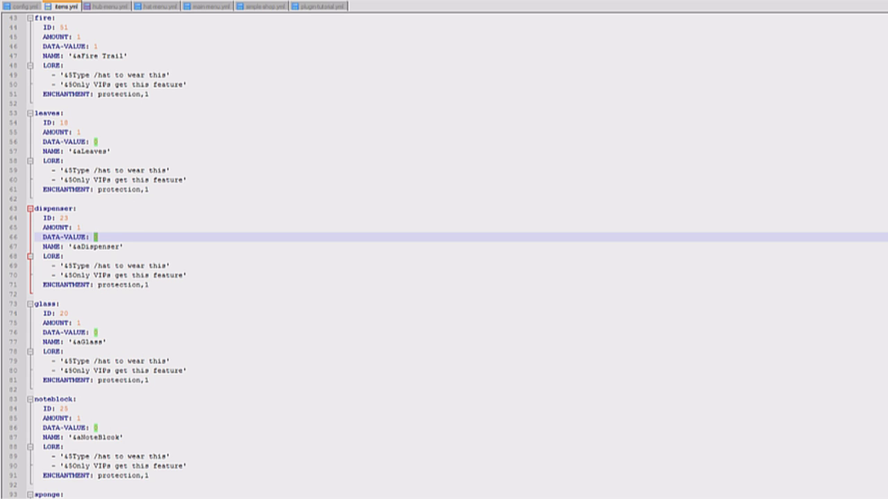
drag(69, 246, 119, 246)
click(77, 246)
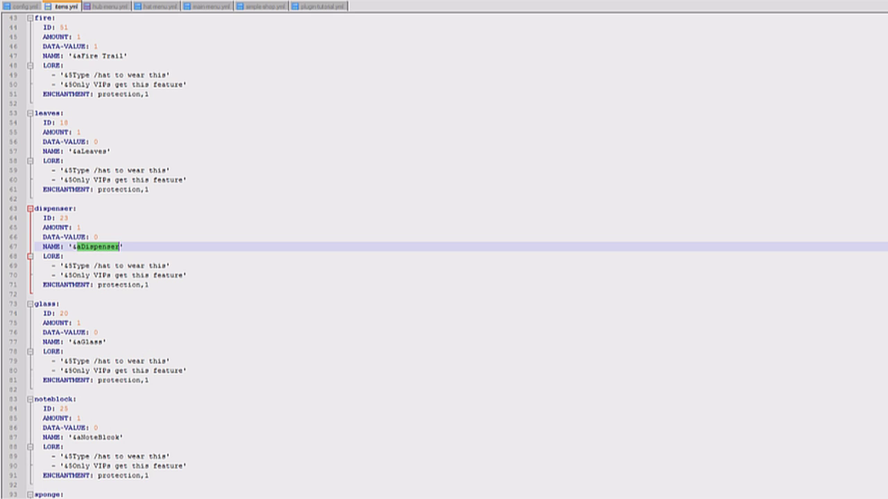
drag(67, 266, 35, 286)
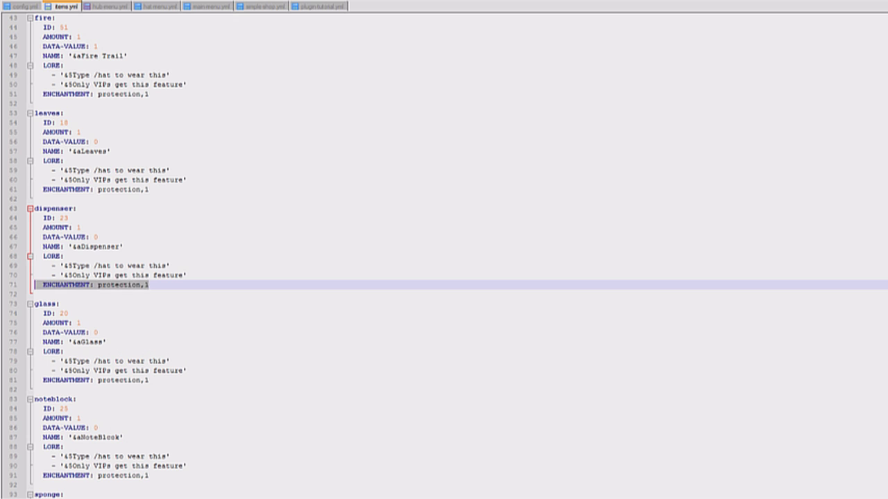
click(123, 246)
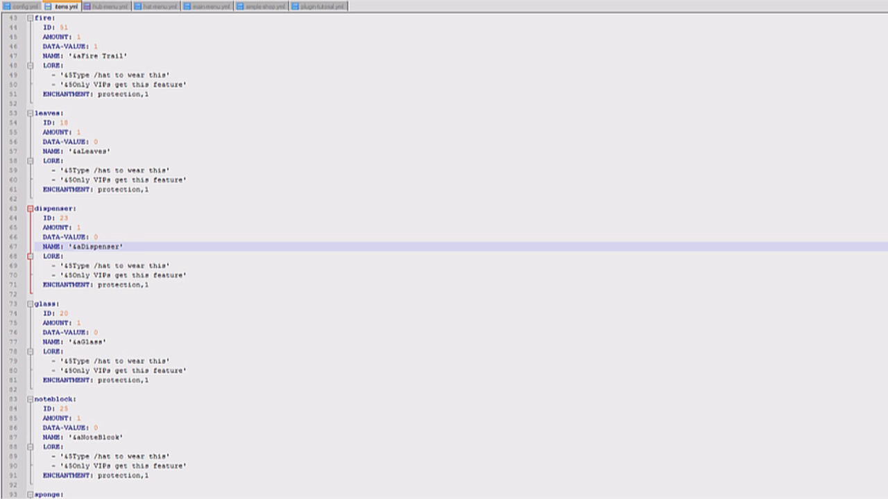
Step: Look over the other items.yml entries, open hub-menu.yml and examine the name and rows settings
scroll(444, 256, down, 3)
scroll(444, 257, up, 14)
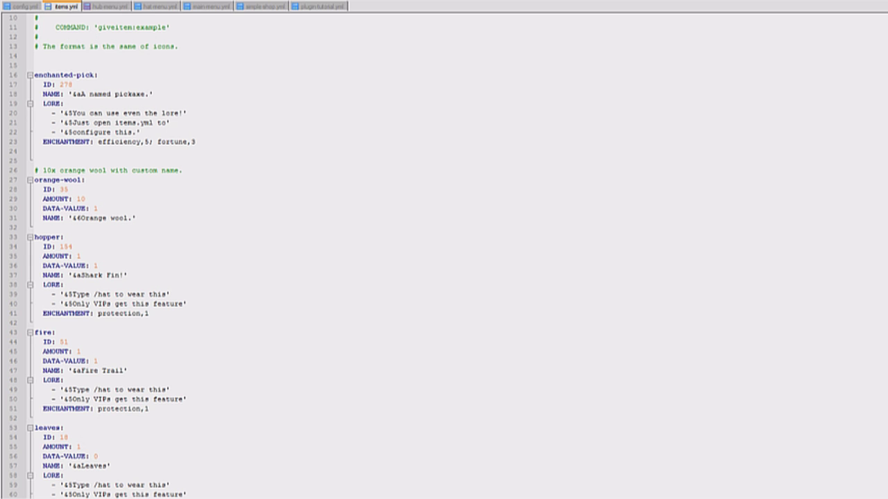
click(111, 7)
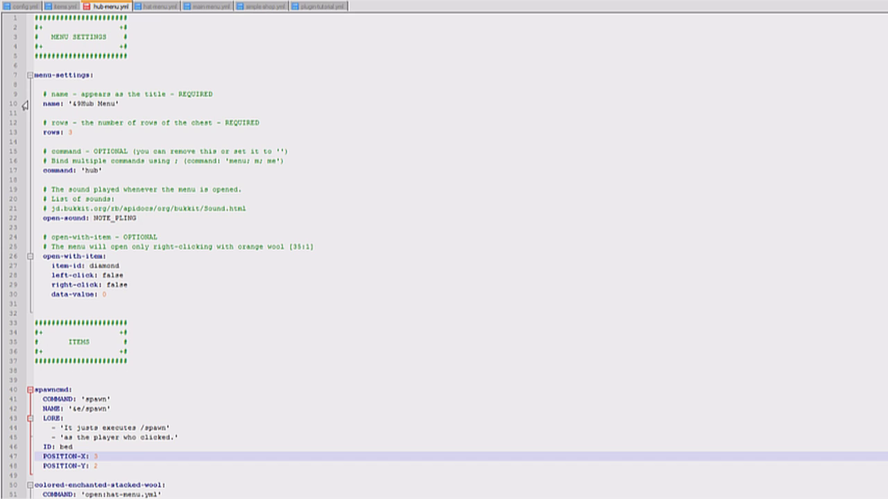
drag(69, 104, 120, 112)
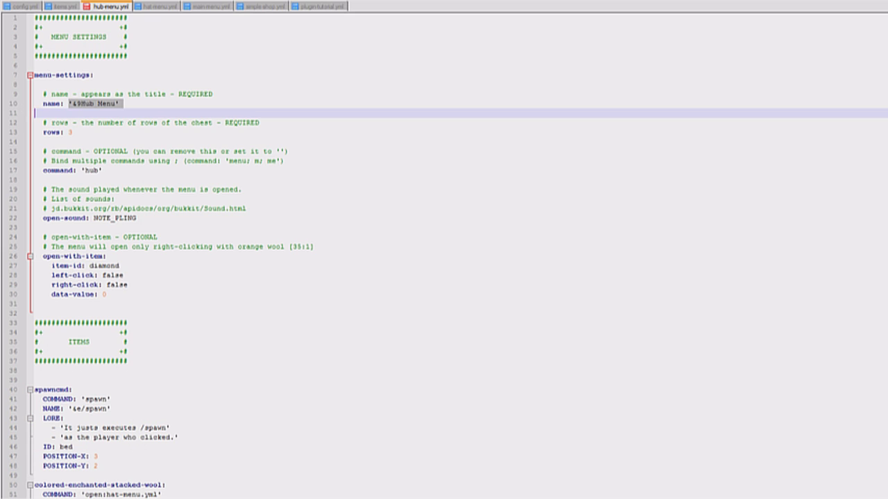
drag(73, 132, 36, 132)
Step: Clear the command value in hub-menu.yml's menu settings, leaving only the empty quotes
drag(103, 170, 35, 170)
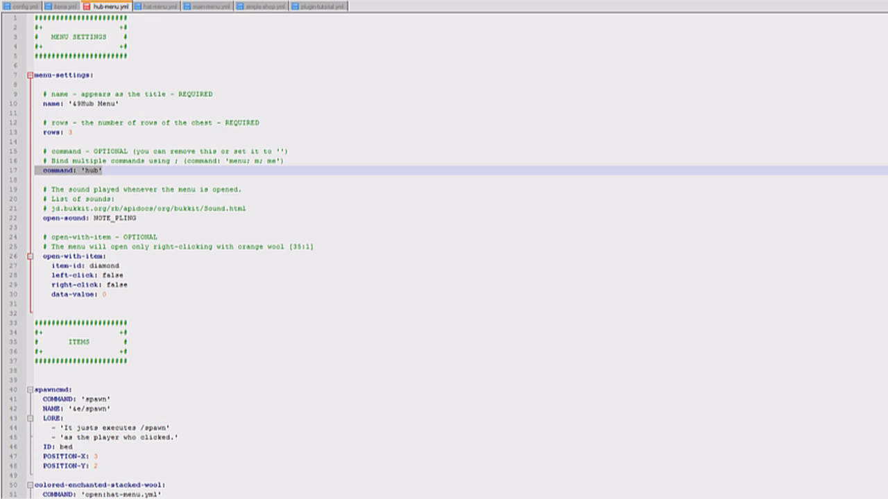
click(90, 170)
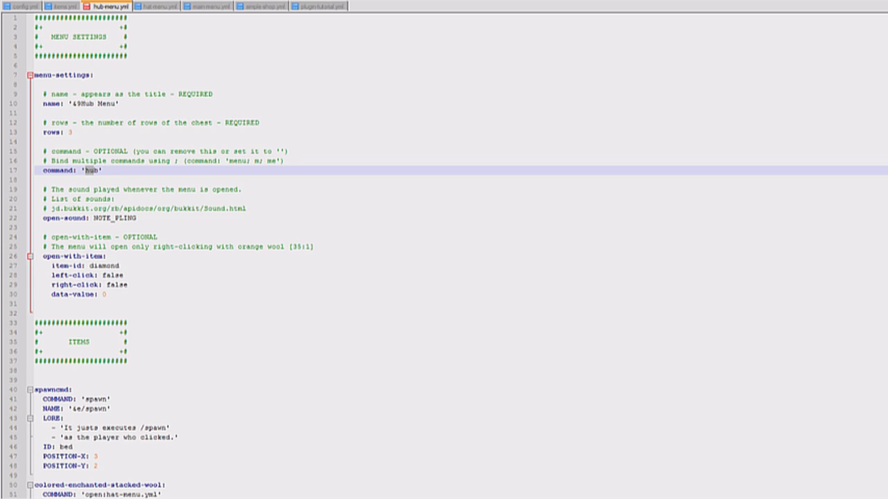
key(BackSpace)
Step: Examine the open-sound setting and the open-with-item block's click options and item ID in hub-menu.yml
click(136, 219)
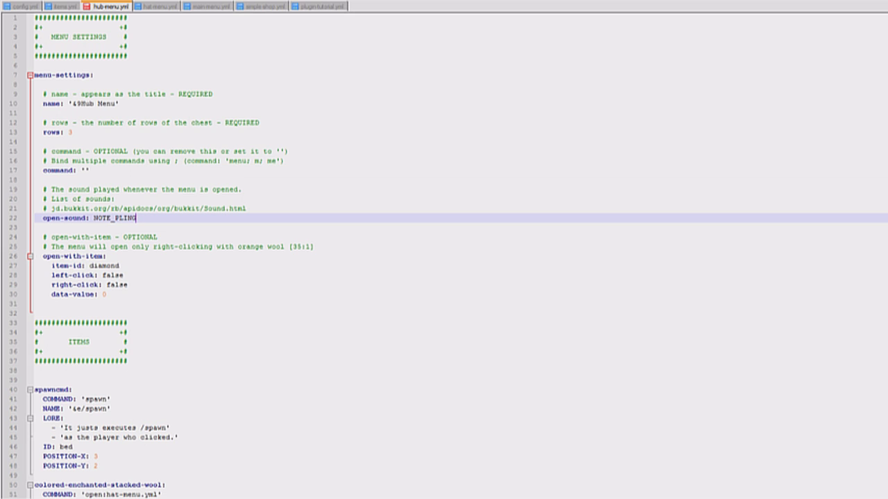
drag(137, 219, 35, 189)
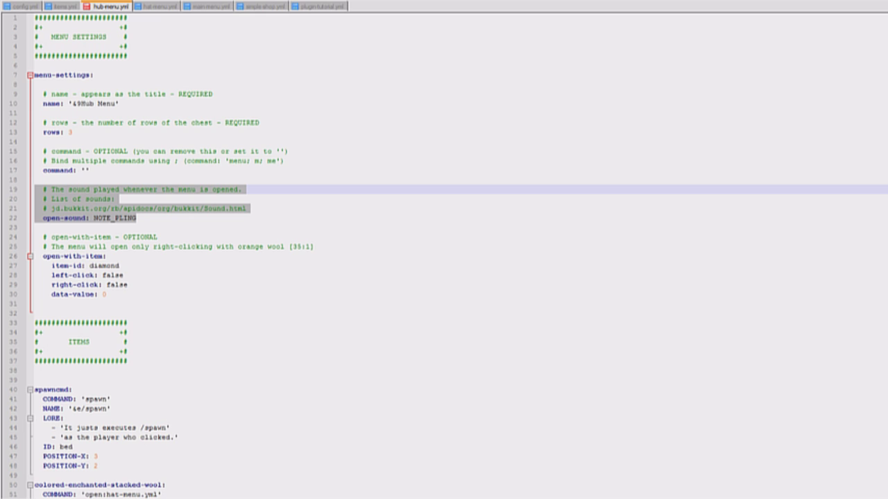
drag(127, 285, 35, 276)
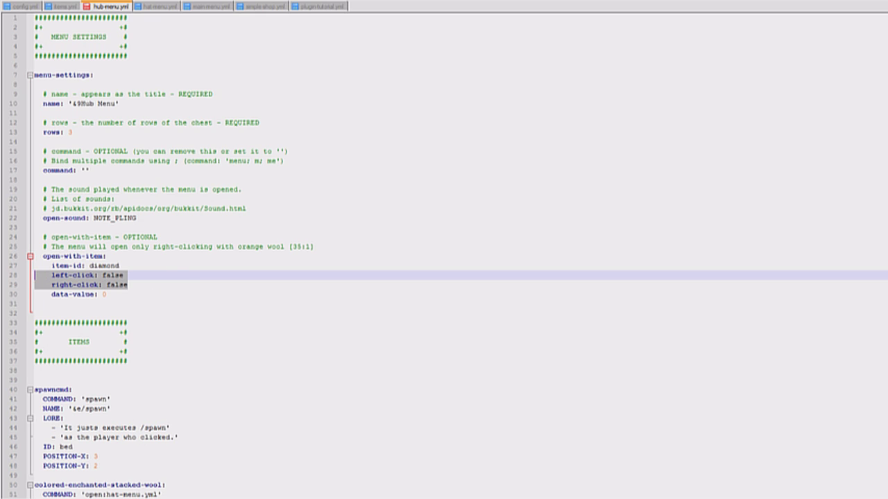
click(119, 267)
Step: Examine the spawncmd item in hub-menu.yml, covering its key, command, name, lore, ID and position lines
scroll(448, 257, down, 1)
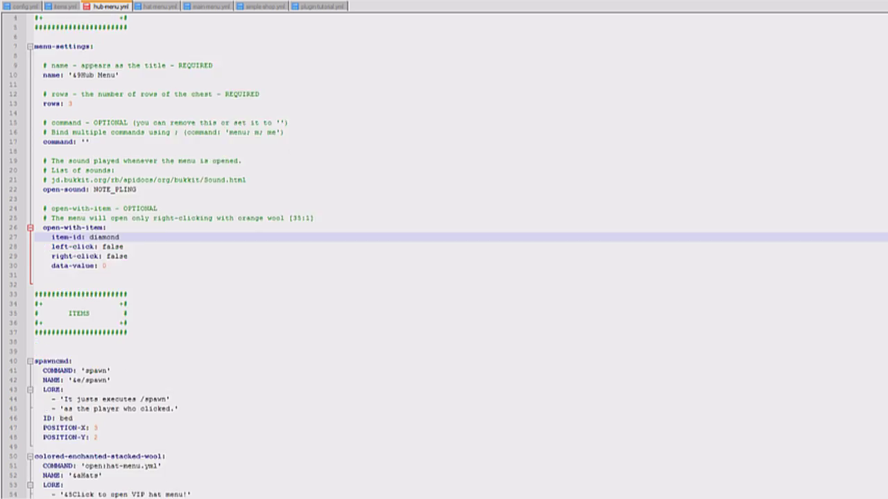
scroll(443, 256, down, 5)
scroll(444, 257, down, 1)
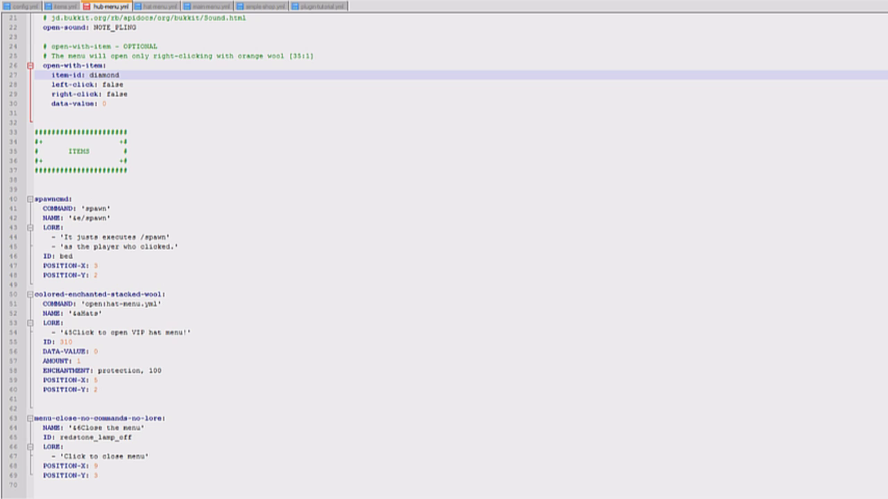
click(73, 199)
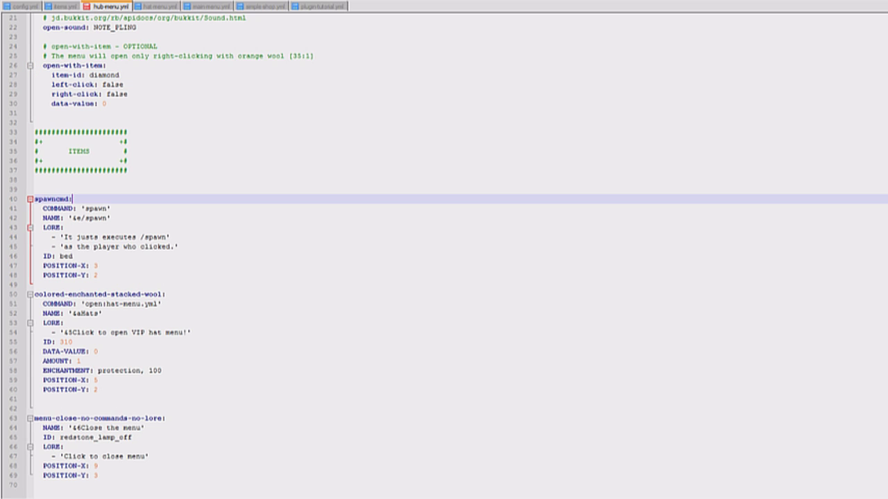
double_click(69, 199)
drag(86, 209, 35, 219)
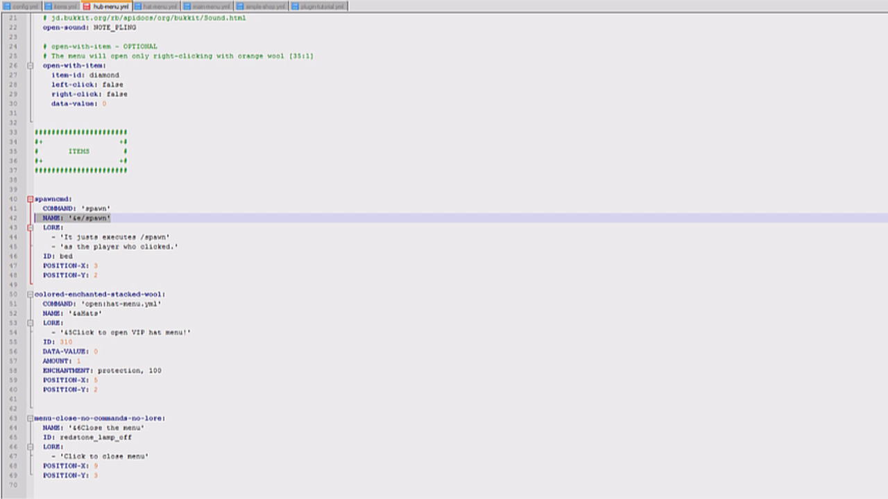
drag(178, 247, 39, 256)
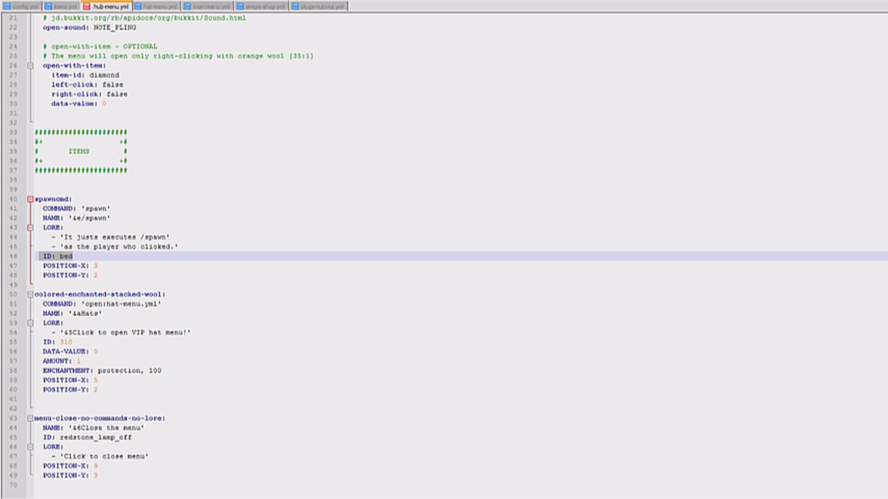
click(98, 266)
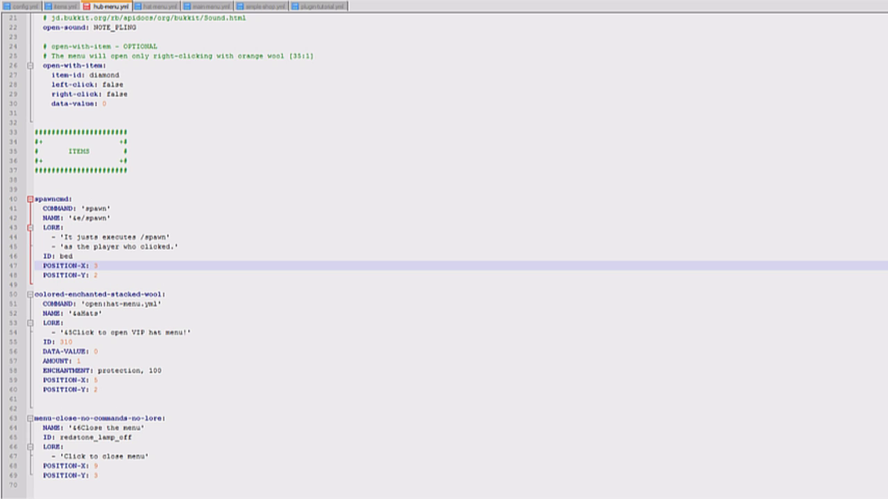
click(36, 285)
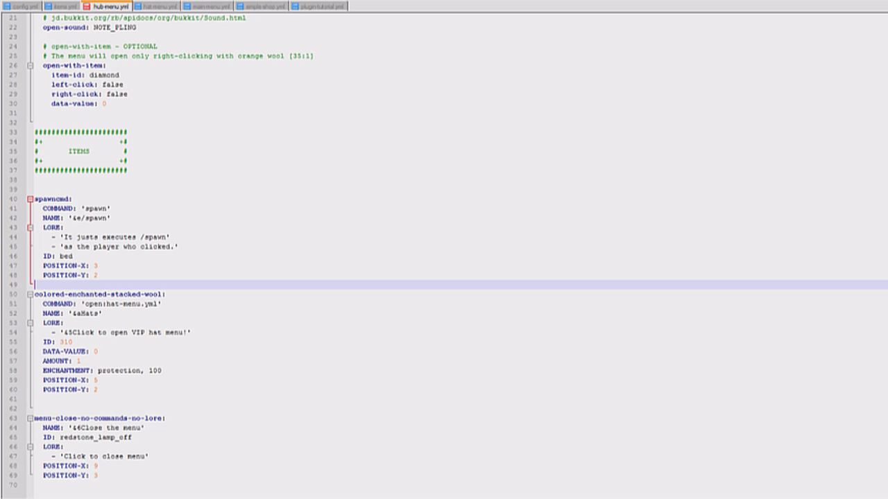
Step: Examine the colored-enchanted-stacked-wool item's command, key, lore, ID, amount, enchantment and position lines in hub-menu.yml
drag(81, 303, 162, 304)
drag(46, 294, 166, 294)
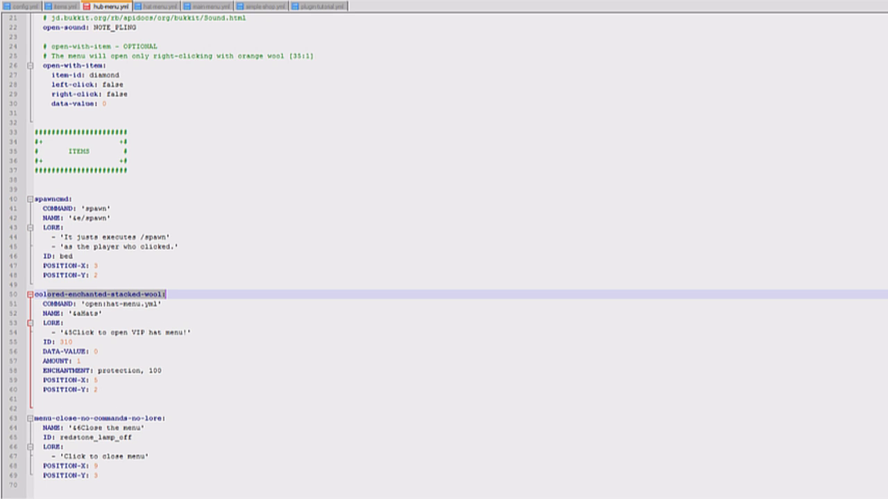
click(119, 295)
drag(98, 314, 191, 332)
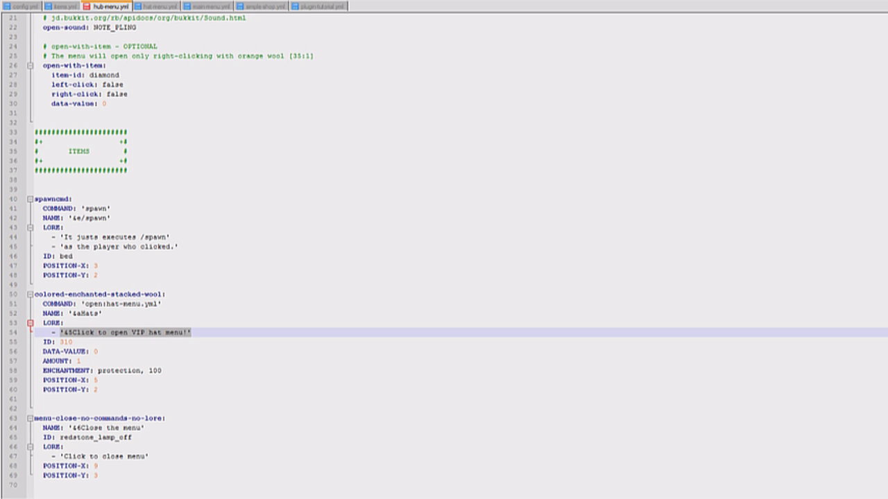
mouse_move(73, 342)
mouse_down()
mouse_move(56, 342)
mouse_move(73, 352)
mouse_move(64, 351)
mouse_up()
click(77, 361)
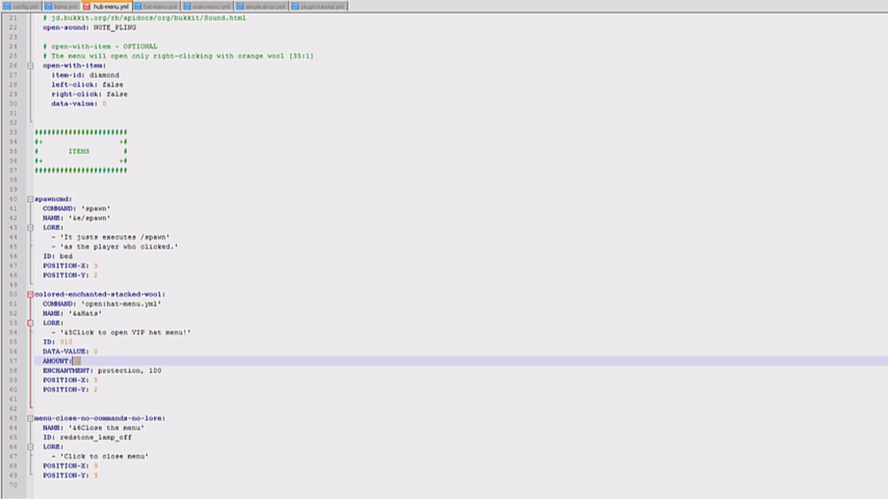
drag(162, 370, 35, 370)
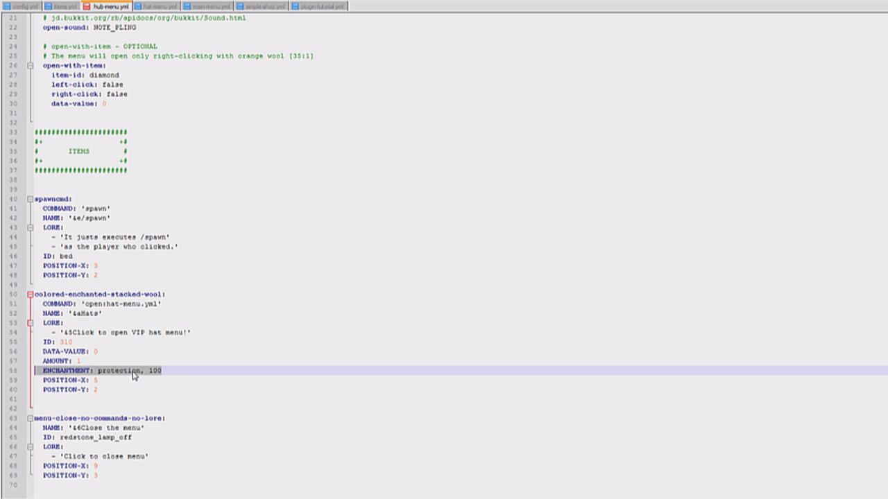
click(97, 400)
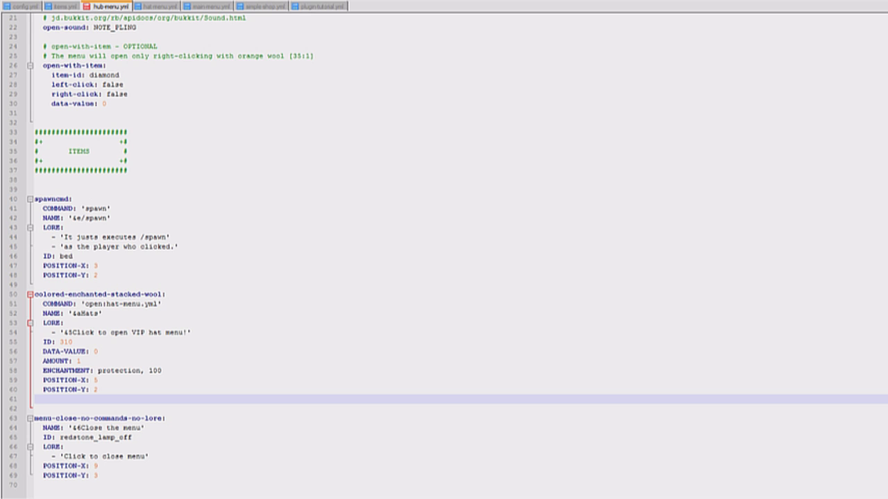
Step: Open hat-menu.yml and read the hats' full command lines, from the clearitem console commands through the final giveitem command
click(162, 7)
scroll(444, 251, down, 7)
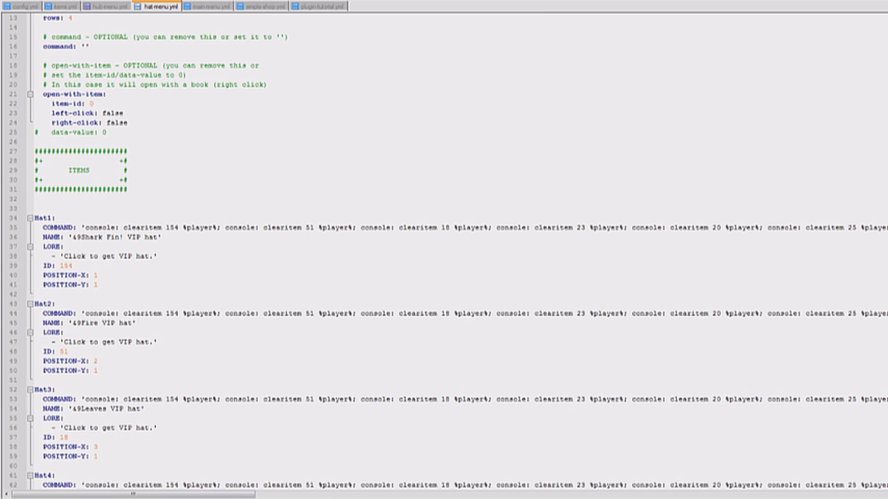
drag(81, 227, 137, 237)
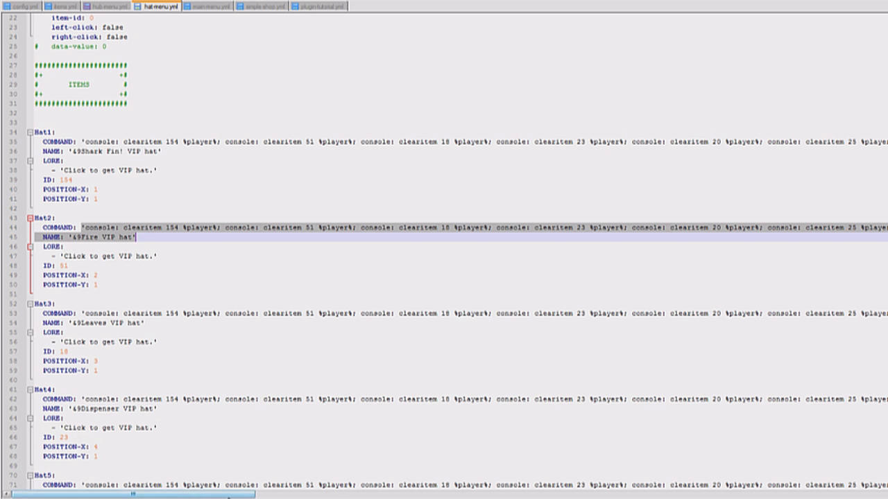
drag(187, 494, 884, 490)
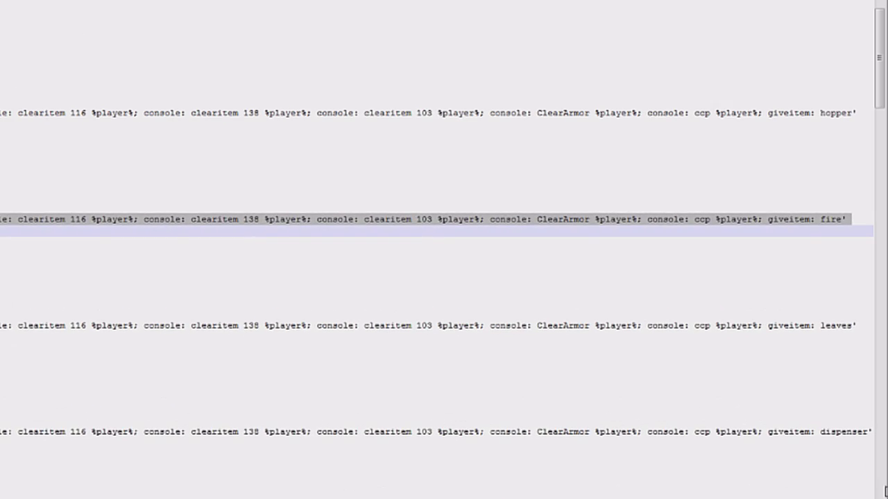
key(Down)
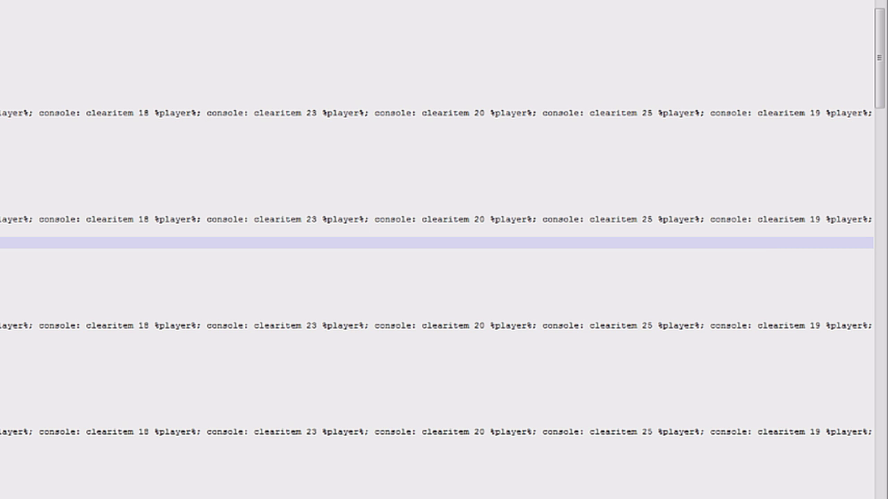
drag(590, 498, 867, 498)
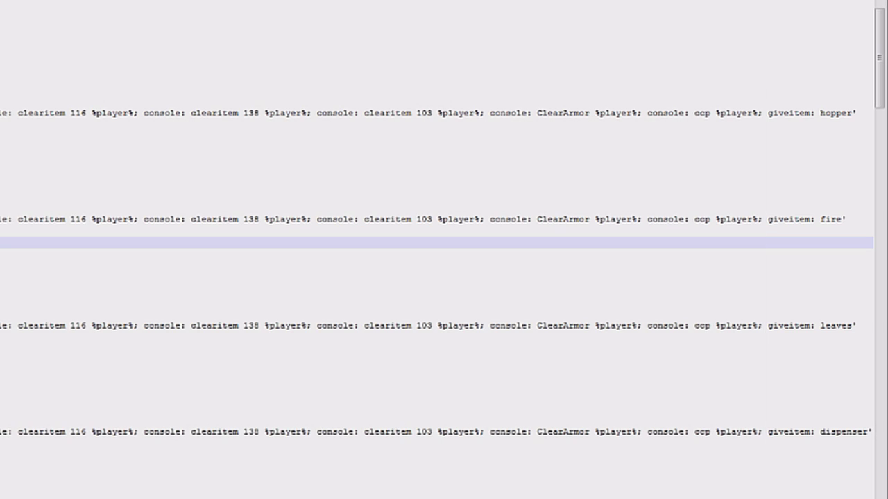
drag(867, 498, 770, 498)
scroll(444, 250, left, 5)
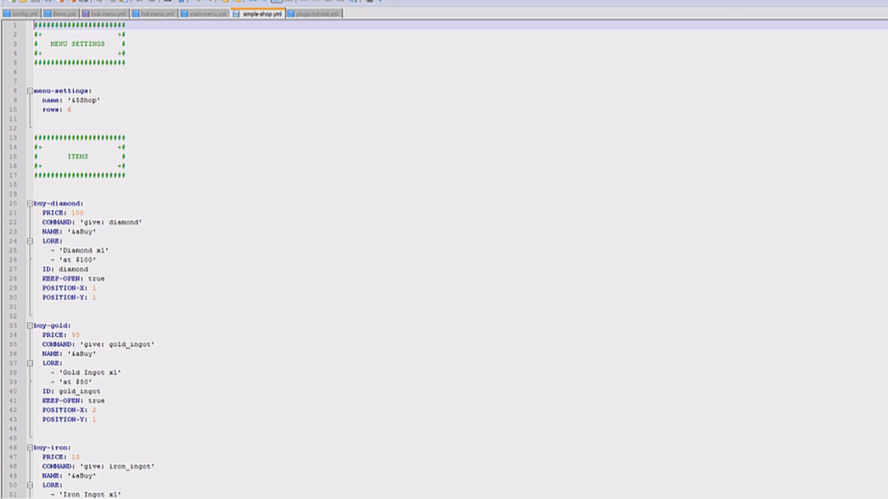
Step: Examine simple-shop.yml's menu settings name and rows, along with the buy-diamond item entry
click(75, 204)
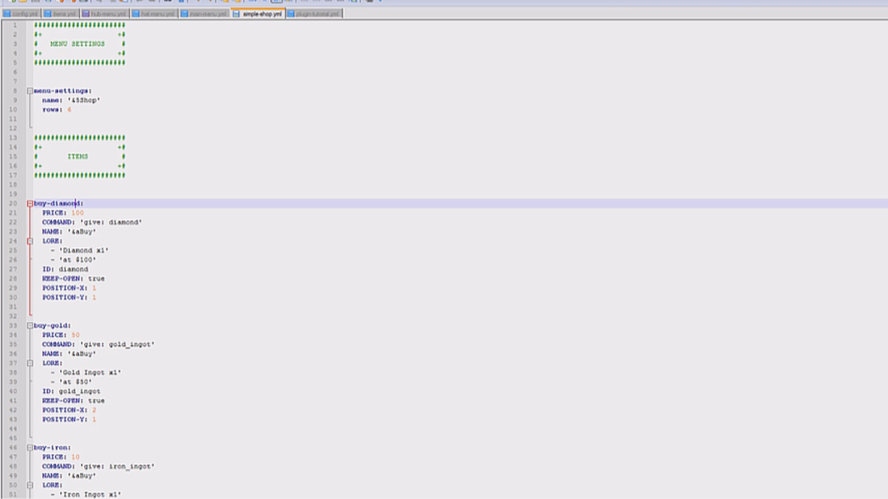
drag(42, 91, 92, 91)
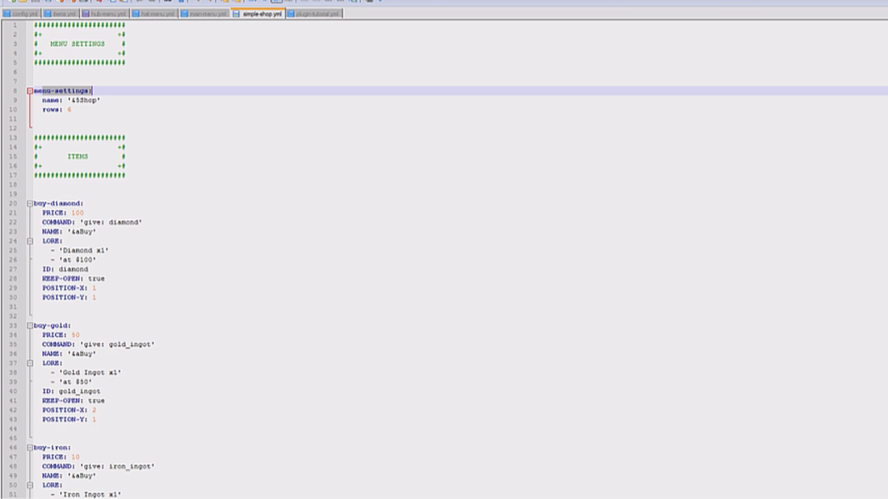
click(102, 101)
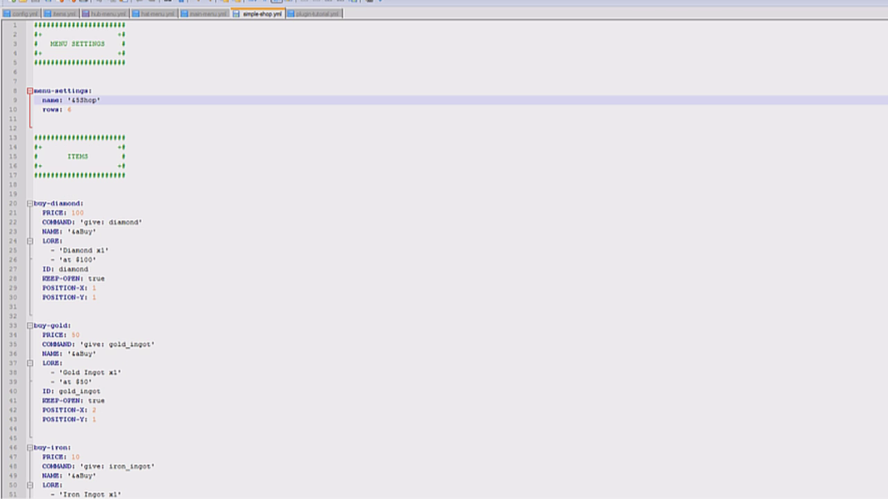
click(71, 110)
key(shift+Home)
scroll(444, 261, down, 3)
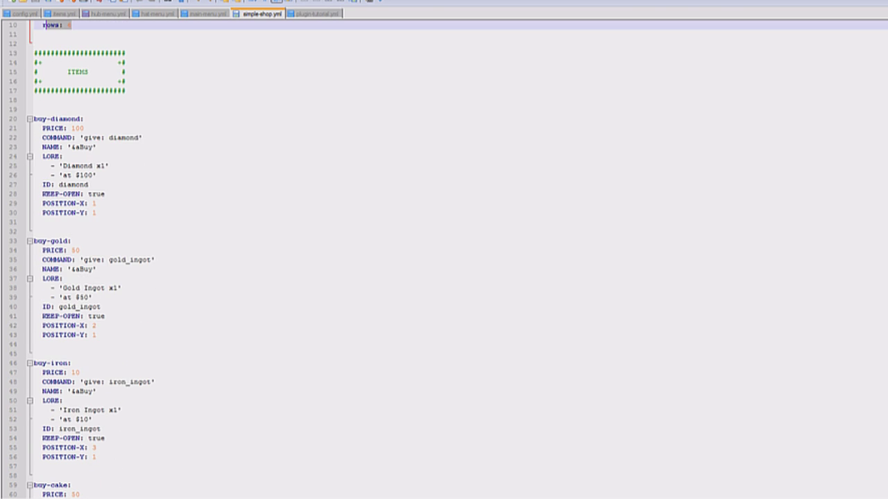
click(51, 118)
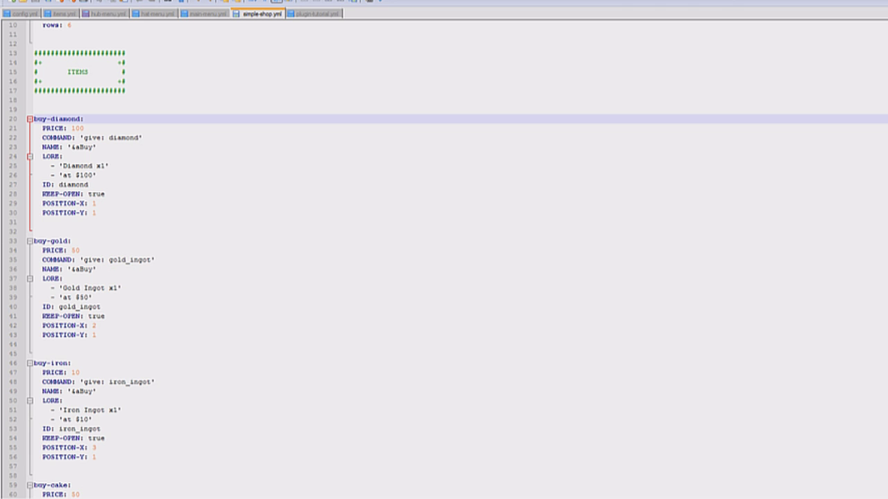
Step: Open plugin-tutorial.yml and read through its info, permissions, about-menus and items entries
click(312, 15)
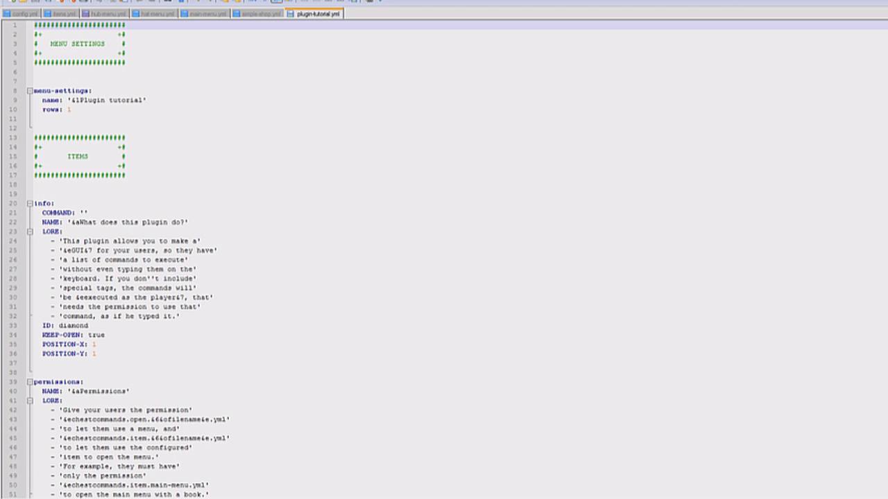
scroll(444, 261, down, 2)
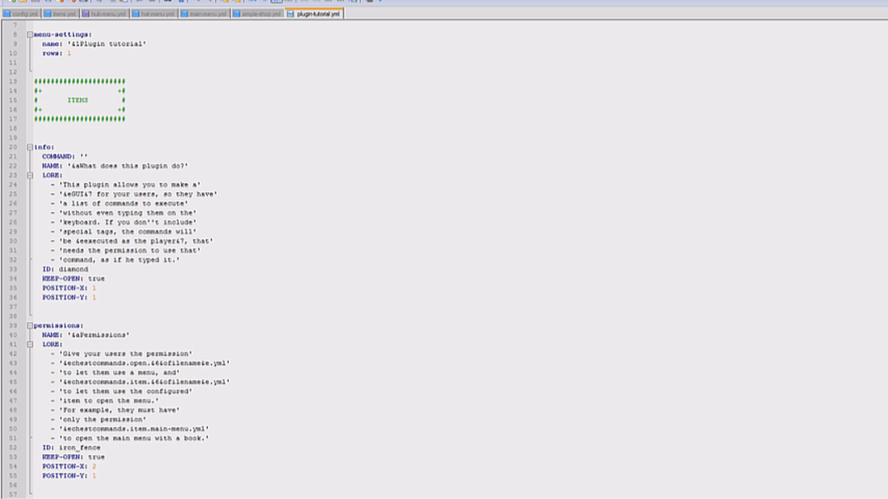
click(88, 157)
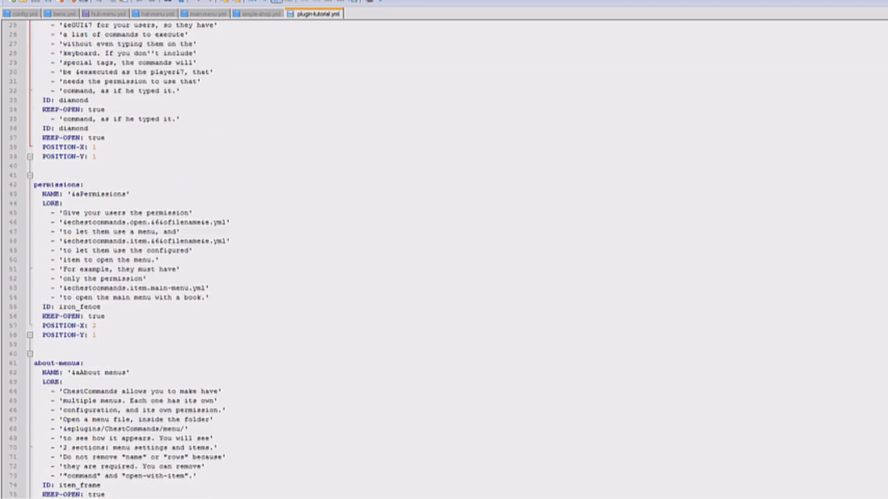
scroll(444, 261, down, 10)
scroll(444, 261, down, 2)
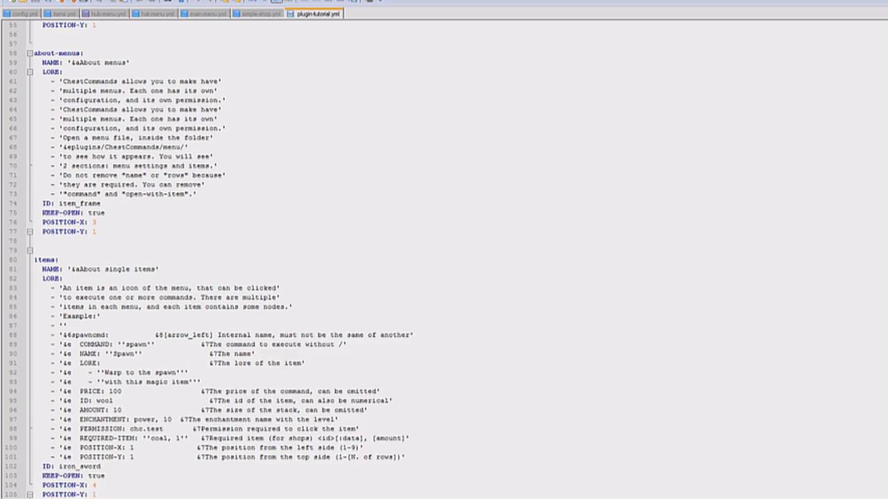